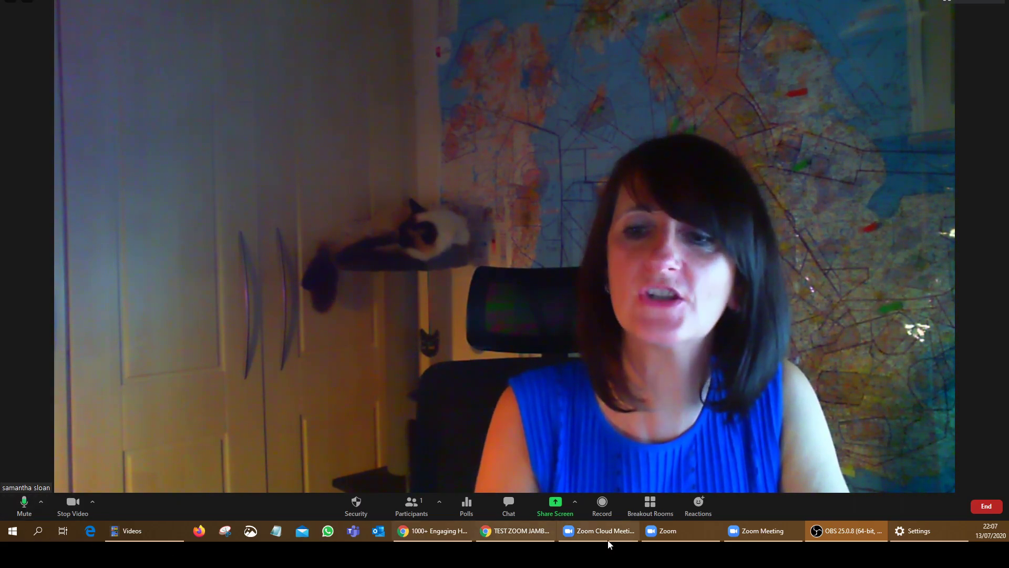
Switch to the maximized Chrome window and find Jamboard among the Google apps on a new tab.
left_click(508, 531)
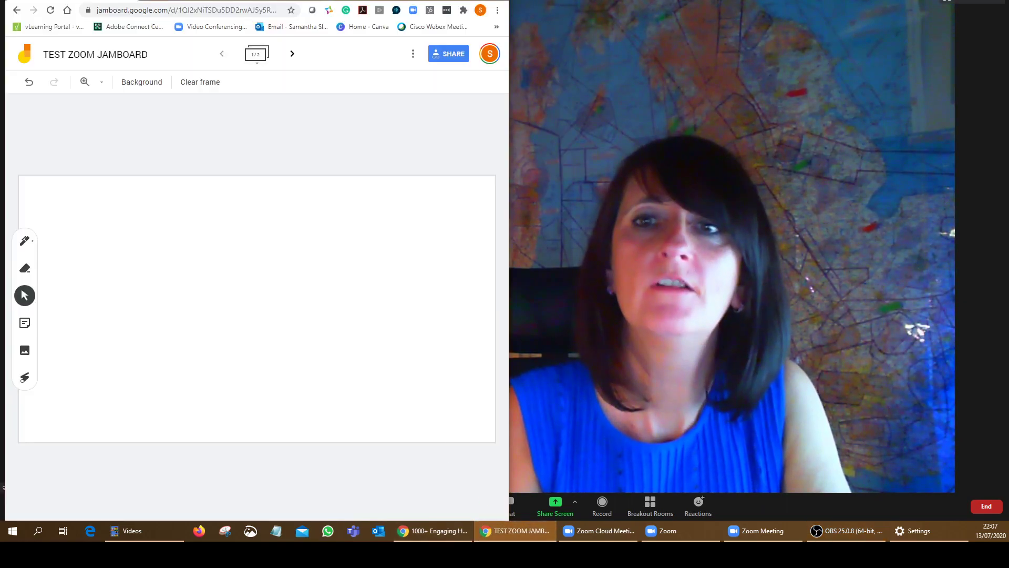
left_click(473, 0)
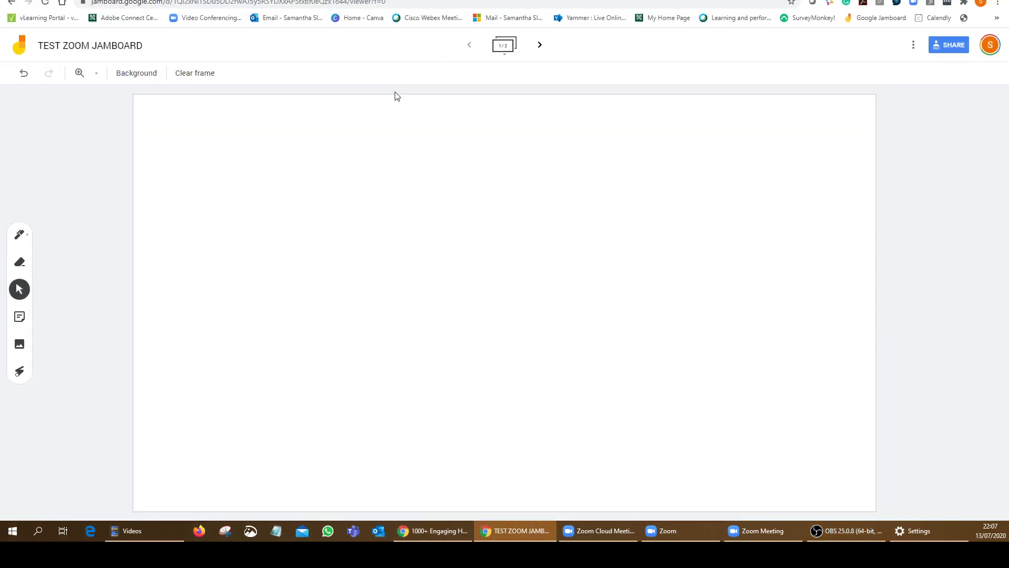
key("ctrl+t")
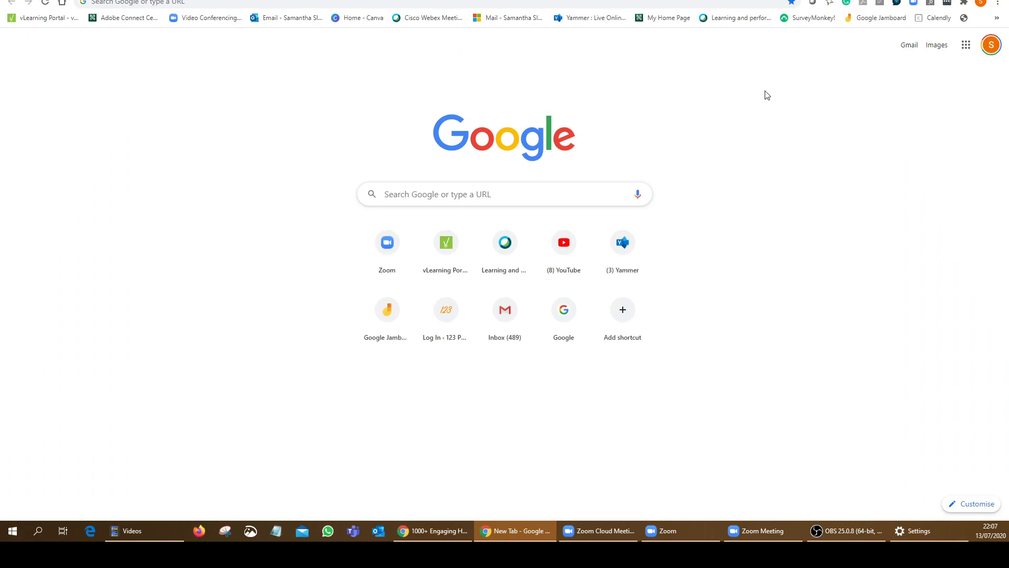
left_click(966, 46)
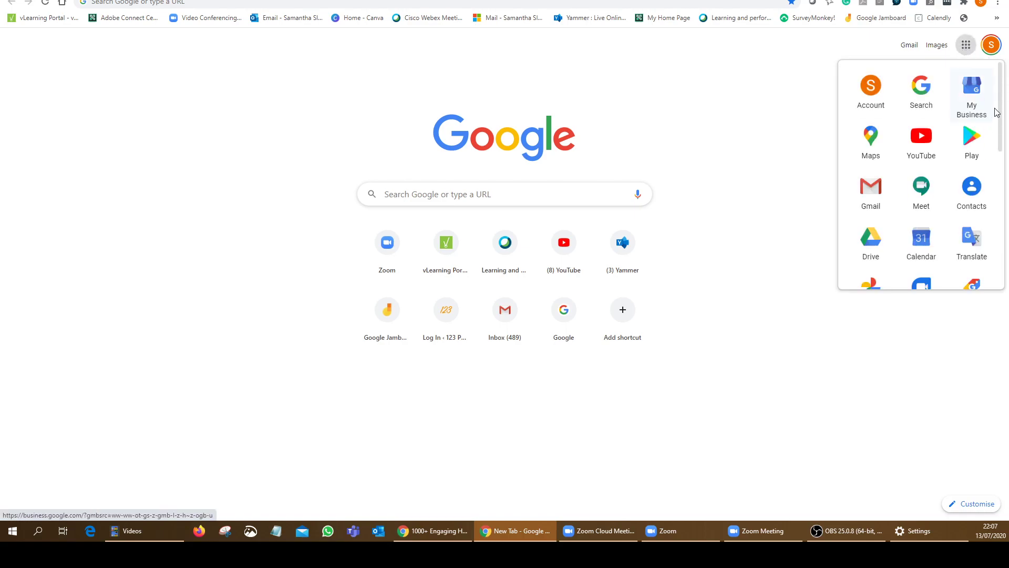
scroll(1000, 117, "down", 1)
scroll(988, 147, "down", 3)
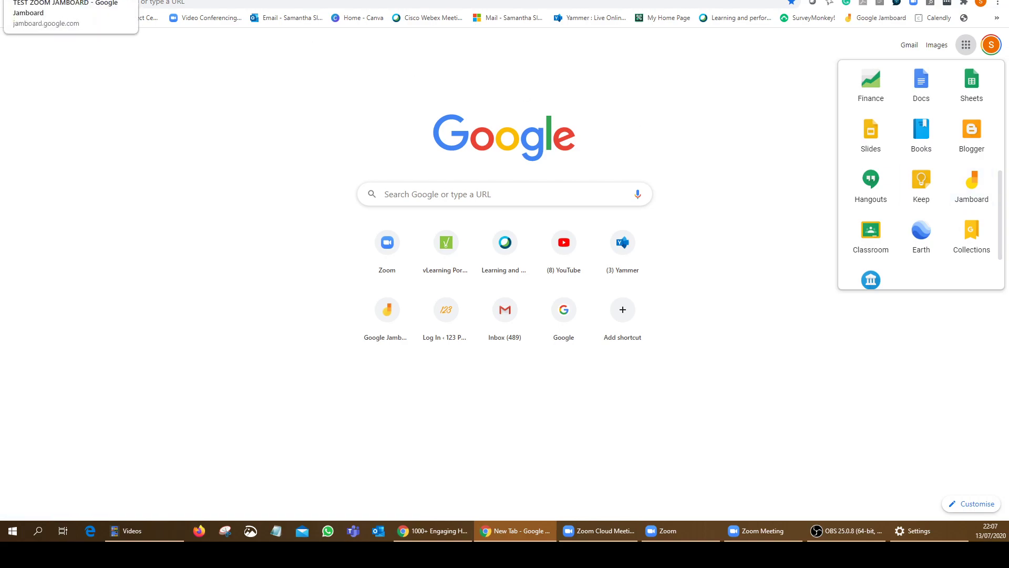
Create a new blank jam from the Jamboard home page, then return to the recent jams.
left_click(58, 0)
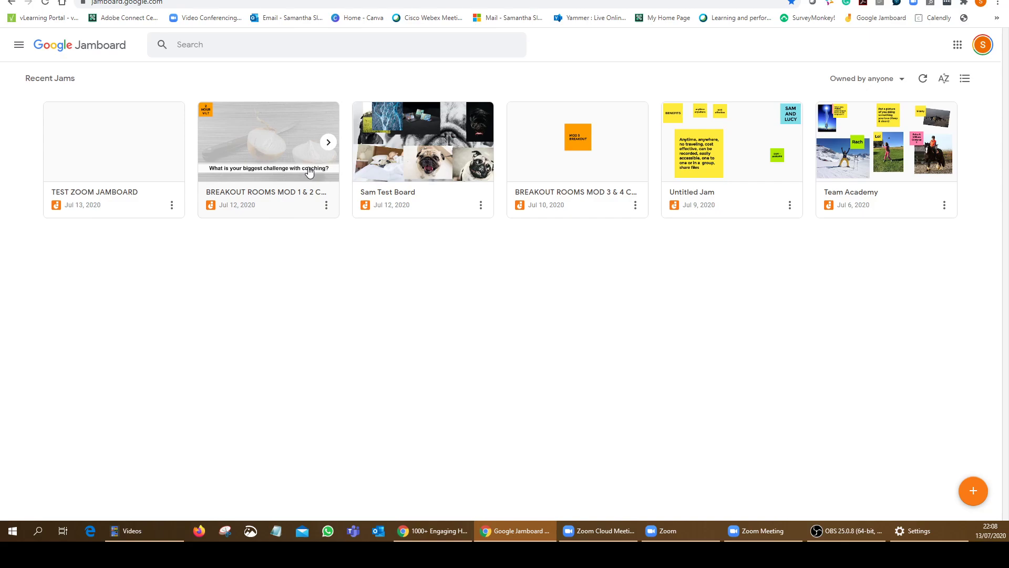
left_click(976, 492)
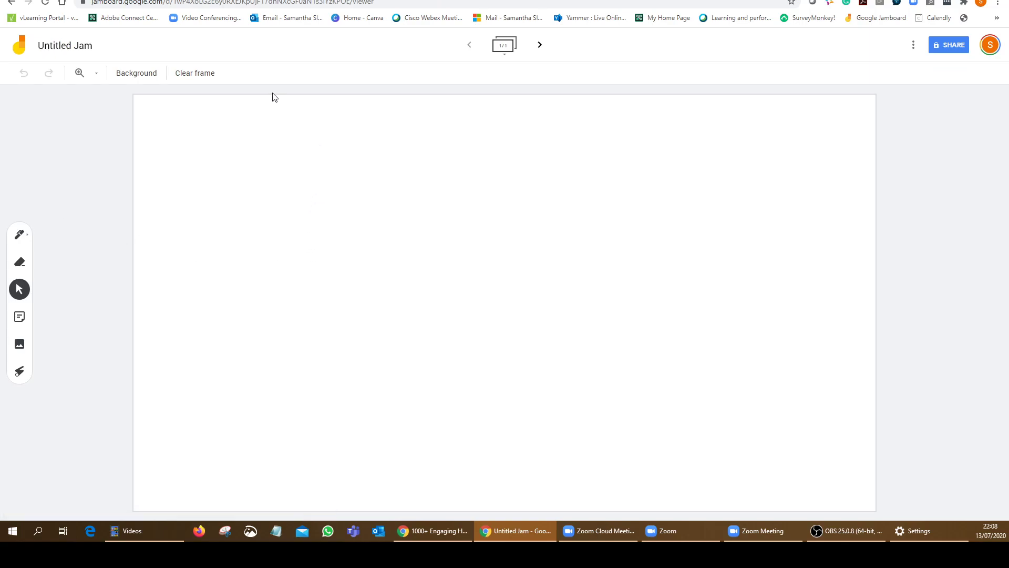
left_click(19, 47)
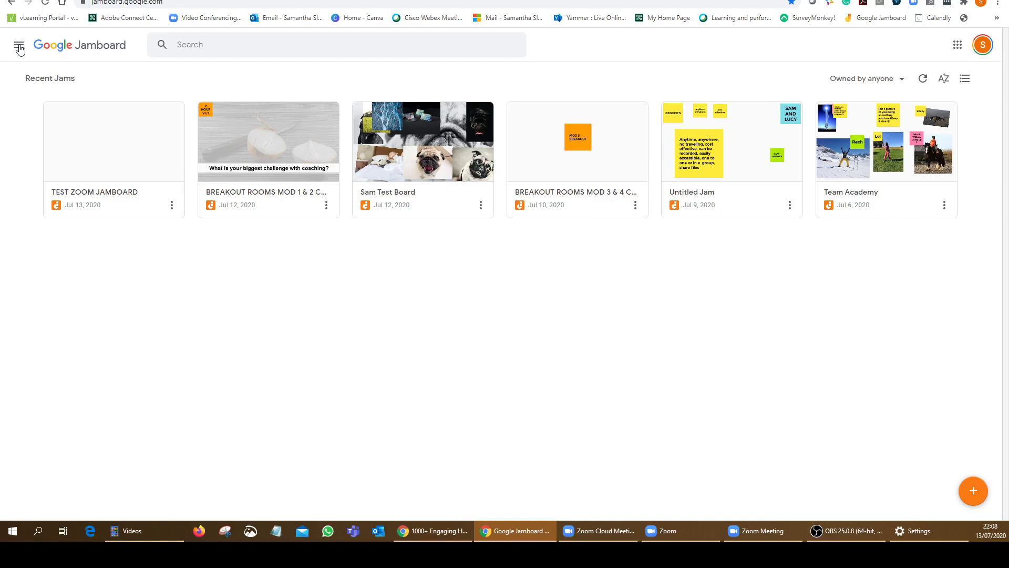
Show the file options of TEST ZOOM JAMBOARD in the recent jams and open that jam.
left_click(122, 157)
left_click(171, 205)
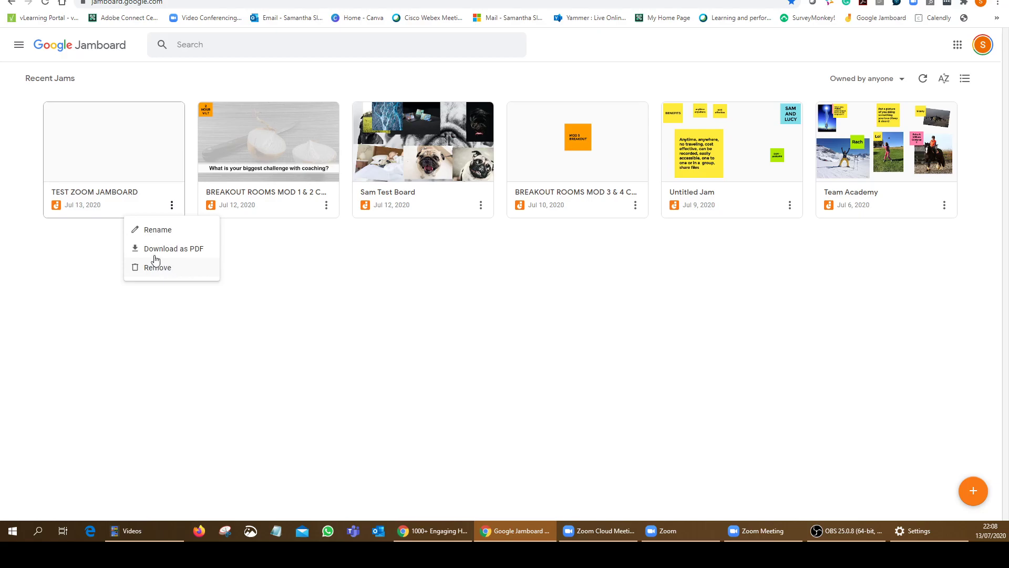
left_click(109, 144)
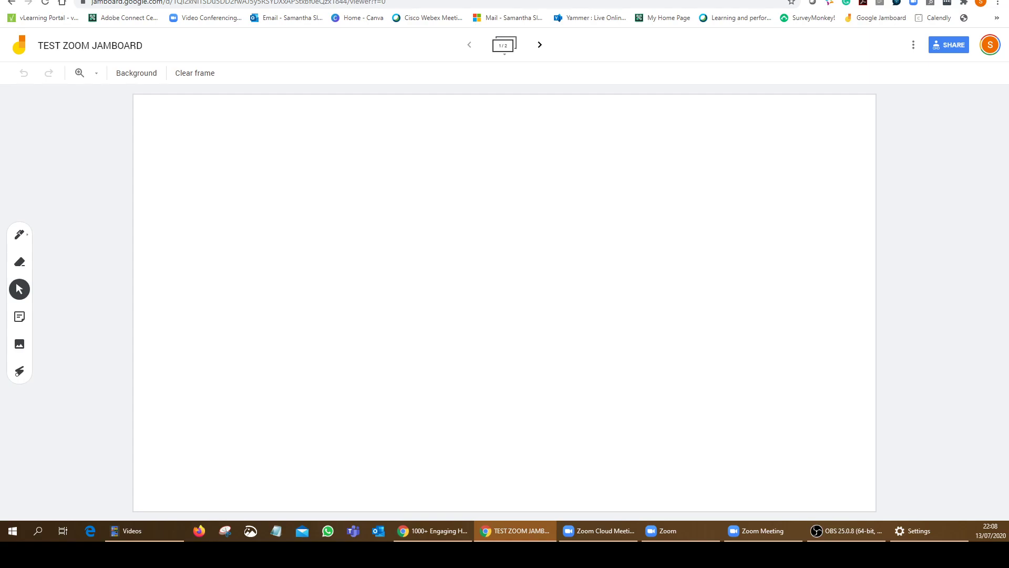
Draw a teal freehand squiggle with the pen across the upper half of the first frame.
left_click(24, 235)
left_click(25, 236)
left_click(74, 259)
mouse_move(194, 223)
left_mouse_down()
mouse_move(468, 207)
mouse_move(579, 213)
left_mouse_up()
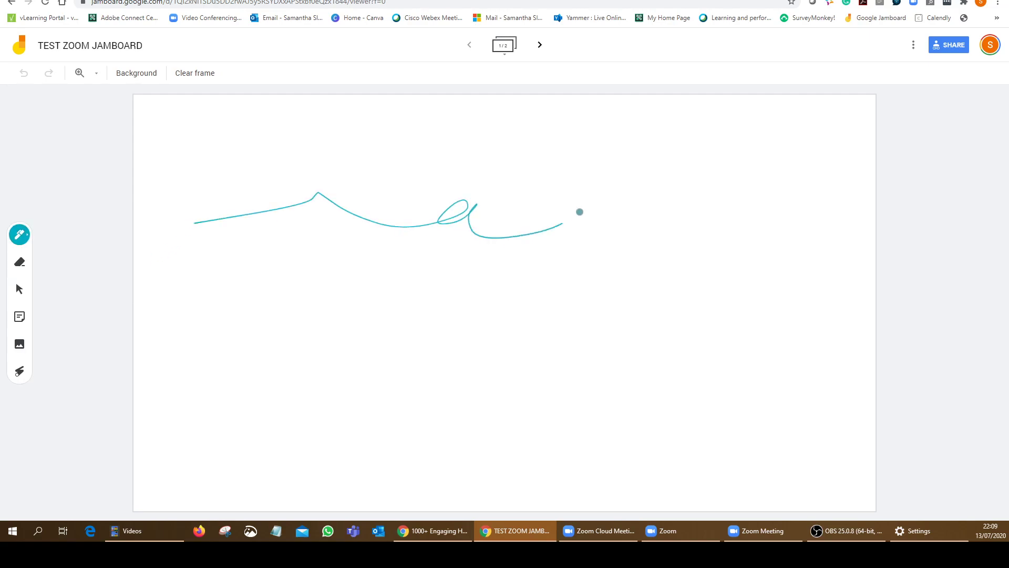
Erase the teal squiggle from the frame and return to the Select tool.
left_click(19, 263)
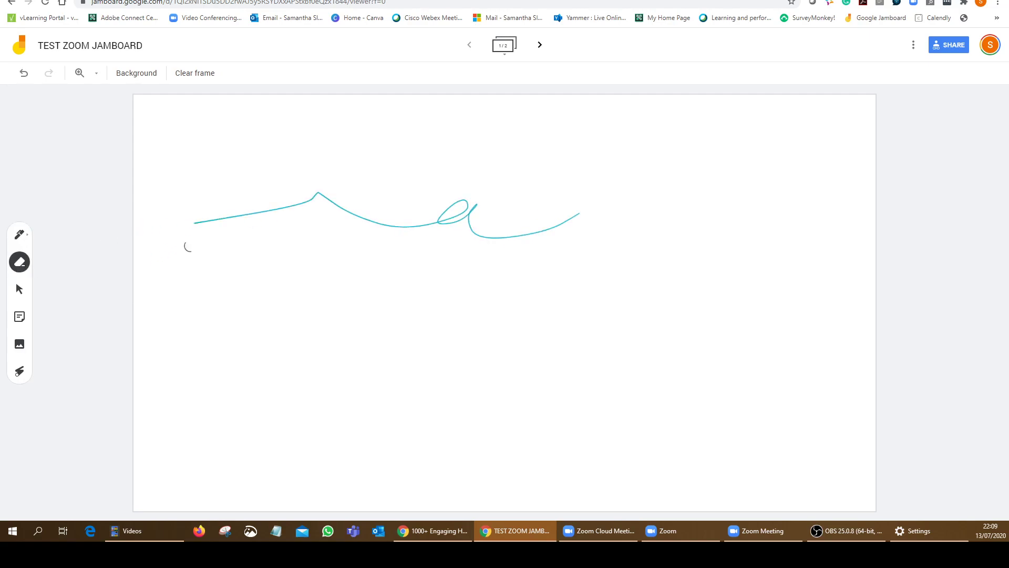
mouse_move(189, 221)
left_mouse_down()
mouse_move(335, 194)
mouse_move(244, 218)
mouse_move(538, 207)
mouse_move(610, 216)
mouse_move(523, 238)
mouse_move(298, 226)
mouse_move(347, 210)
left_mouse_up()
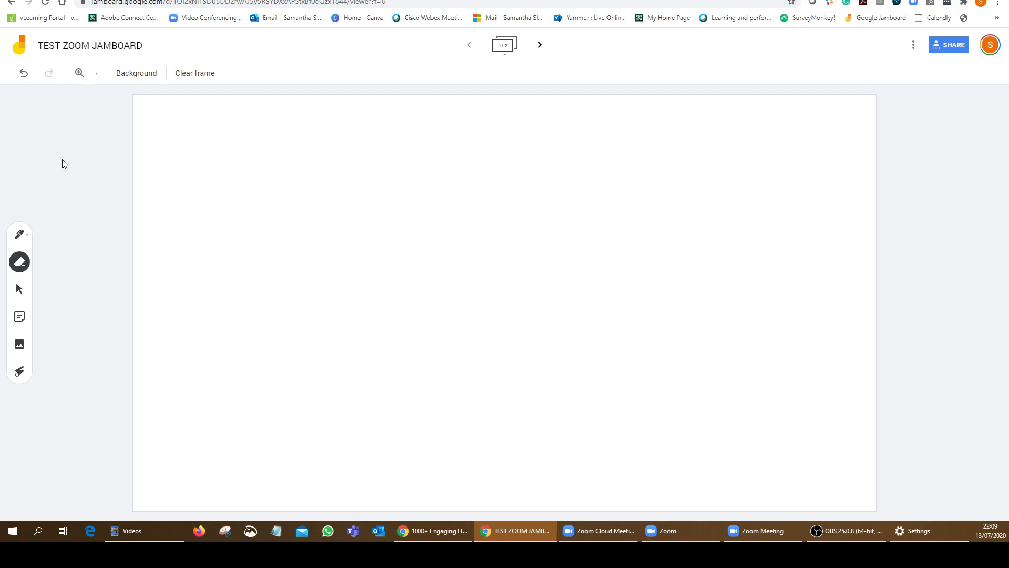
left_click(20, 289)
Add a yellow sticky note reading "HELLO" to the frame.
left_click(20, 317)
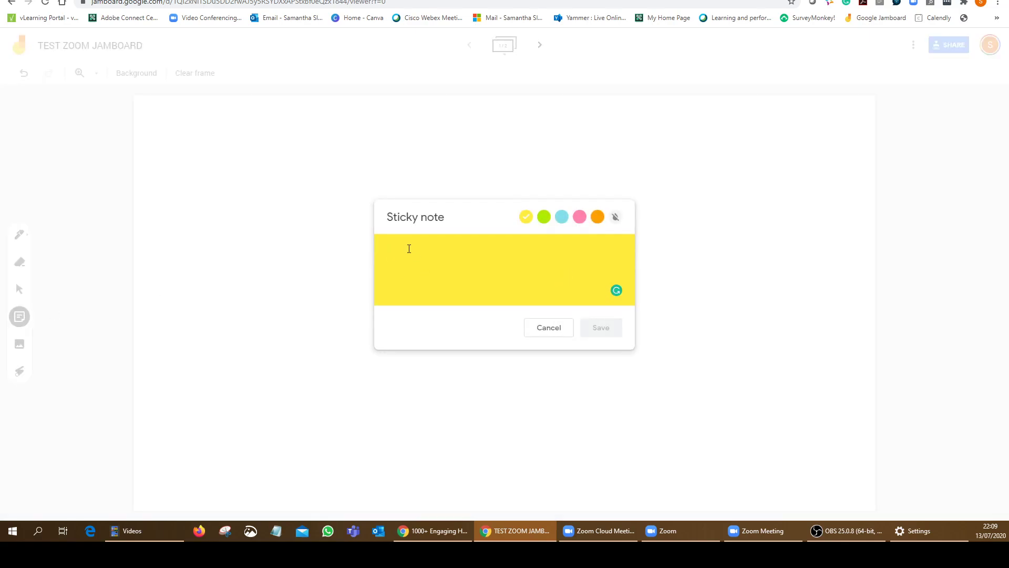
type("HELLO")
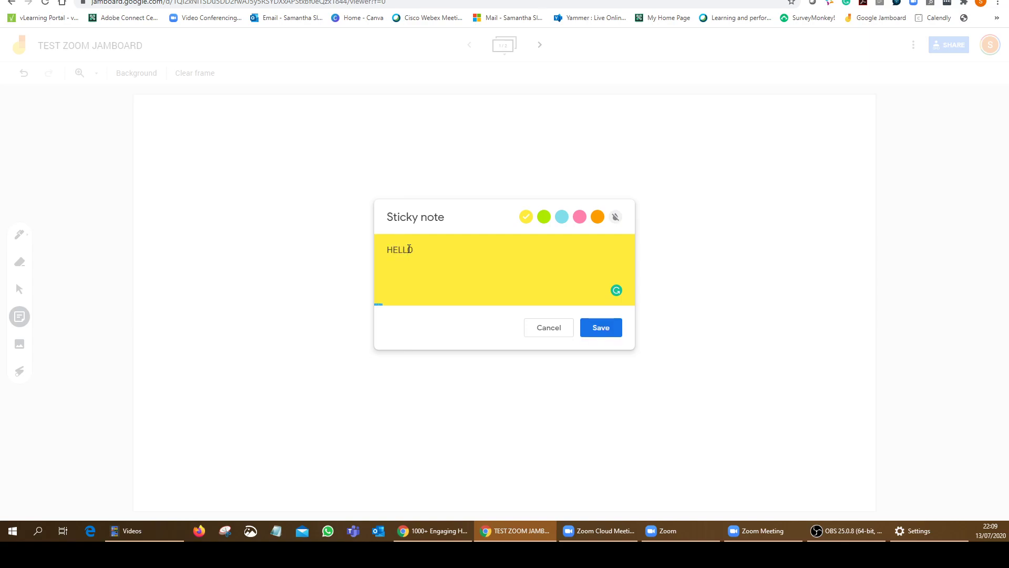
left_click(604, 327)
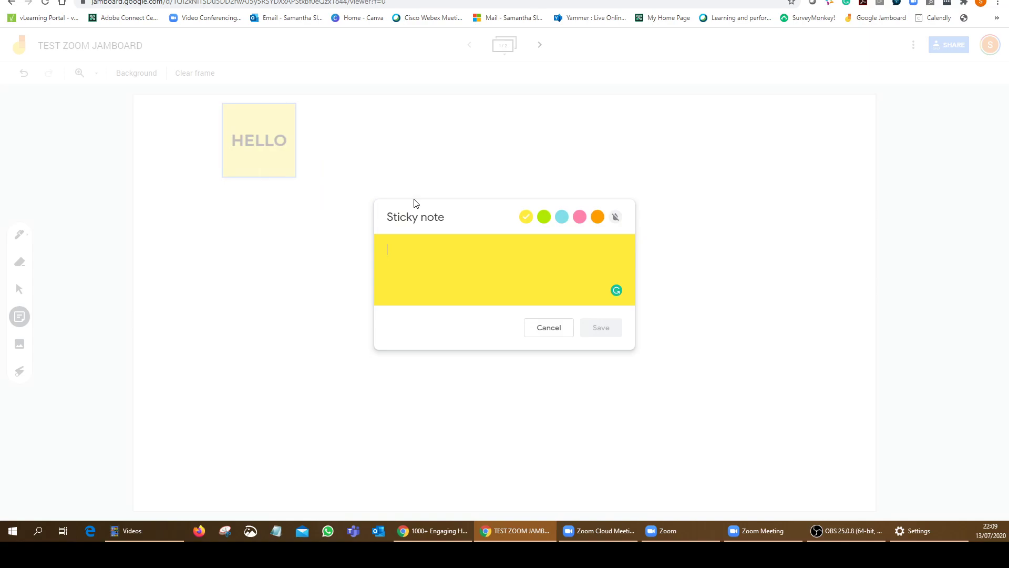
Add a light blue sticky note reading "HELLO AGAIN" and close the sticky note editor.
left_click(562, 218)
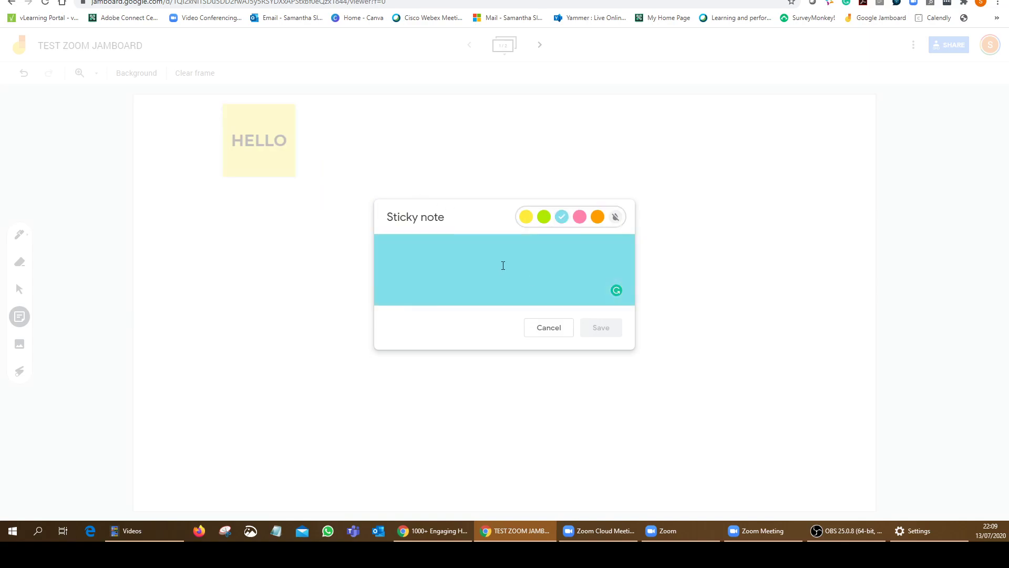
type("HELL")
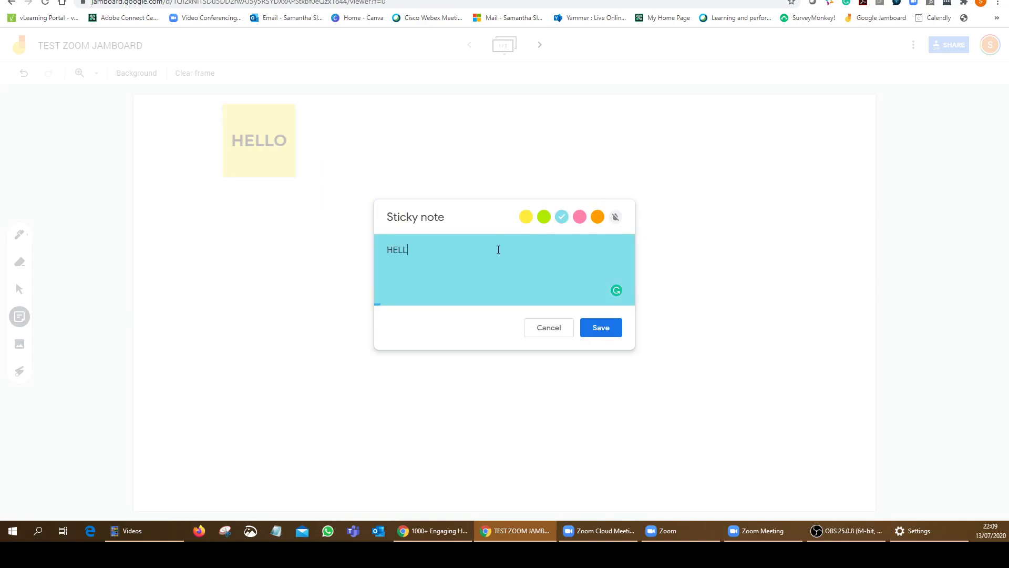
type("O AGAin")
key("BackSpace")
key("BackSpace")
type("IN")
left_click(600, 328)
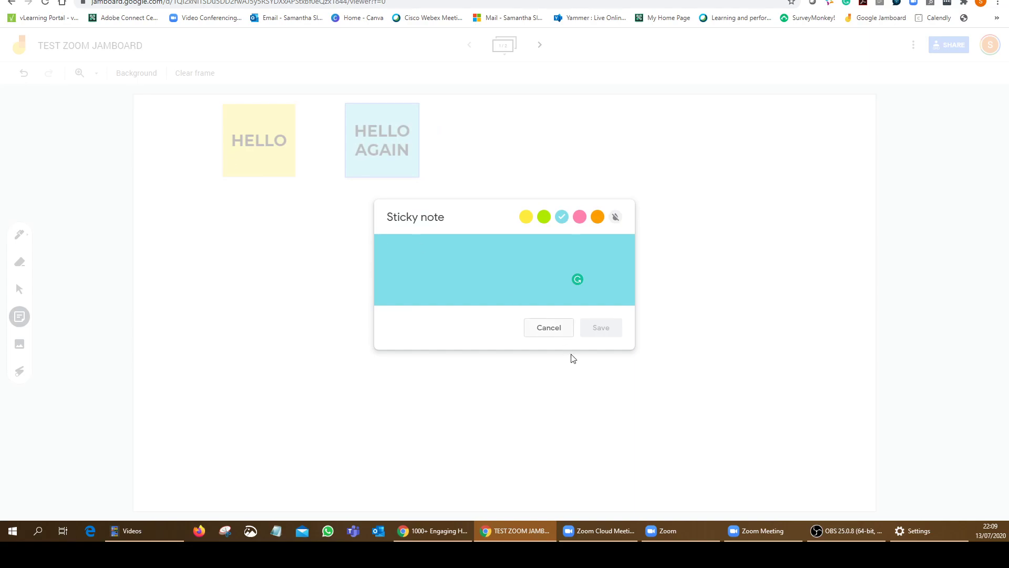
left_click(547, 327)
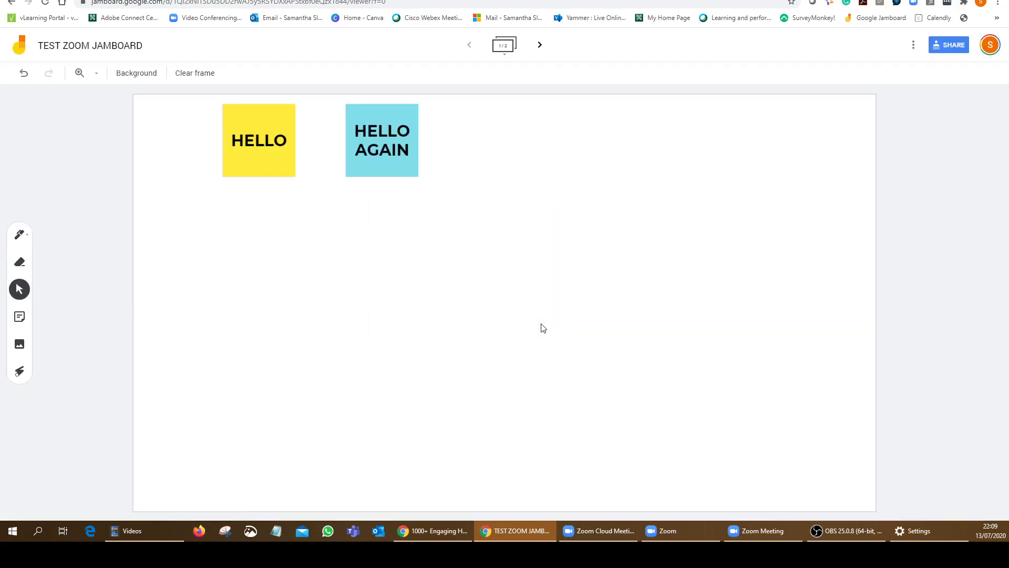
Move the blue HELLO AGAIN note away from the yellow one, enlarge it and tilt it counterclockwise.
left_click(386, 142)
left_click_drag(386, 141, 563, 185)
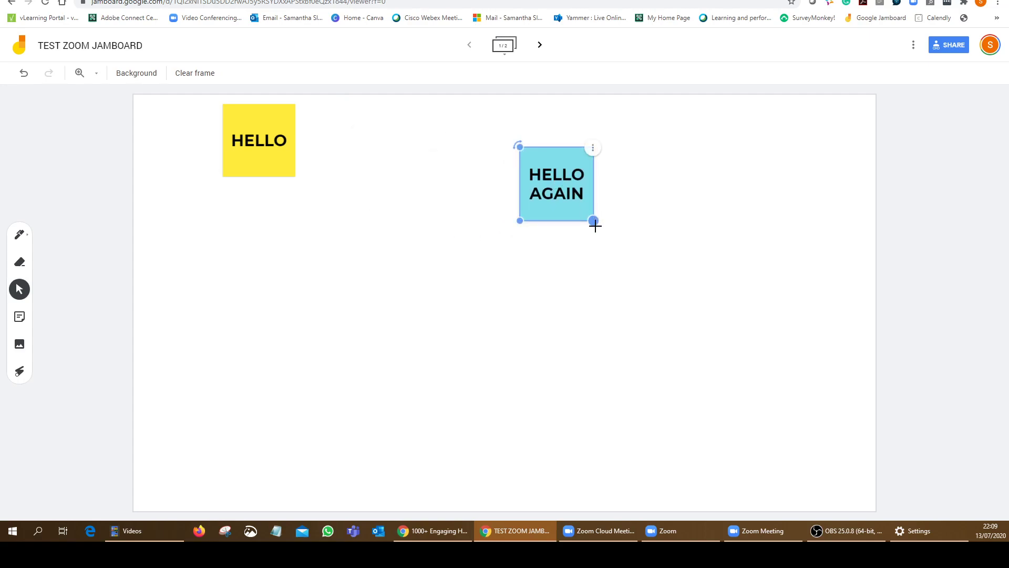
left_click_drag(592, 222, 704, 331)
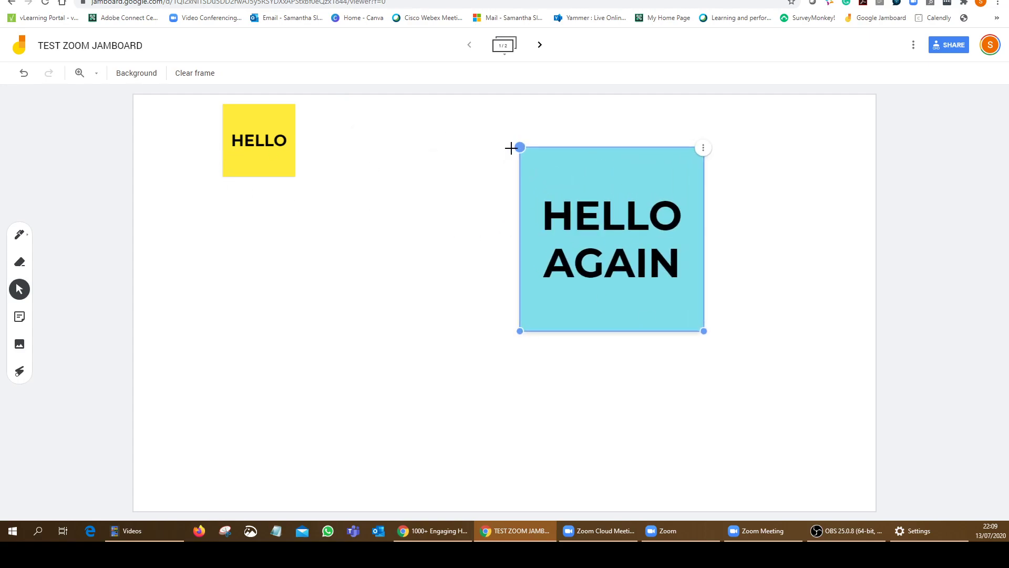
left_click_drag(516, 146, 499, 175)
Move the yellow HELLO note slightly down the frame and deselect it.
left_click(258, 157)
left_click_drag(258, 158, 260, 212)
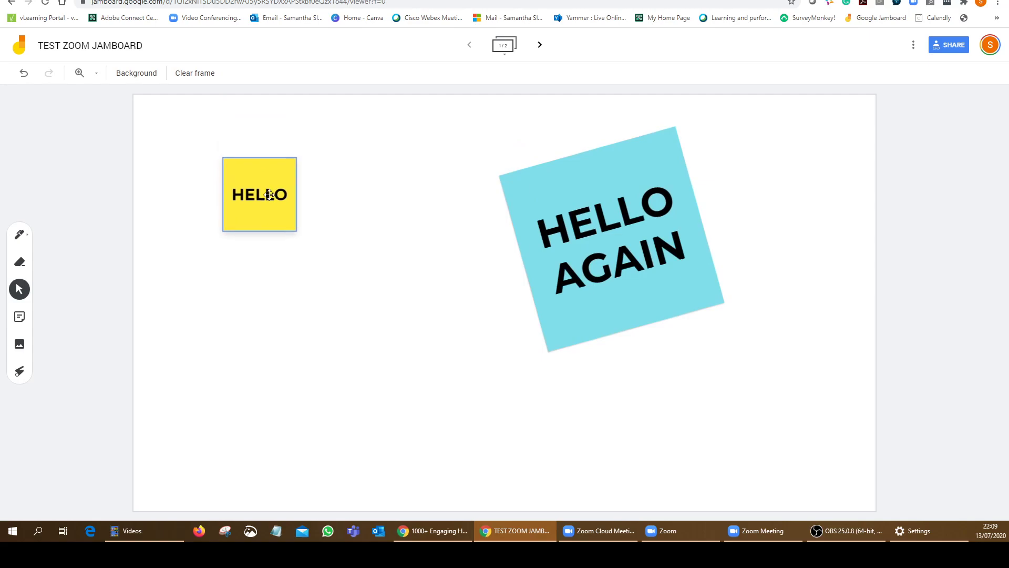
left_click(163, 185)
Examine the sources offered for adding an image, then close the file picker without choosing one.
left_click(19, 345)
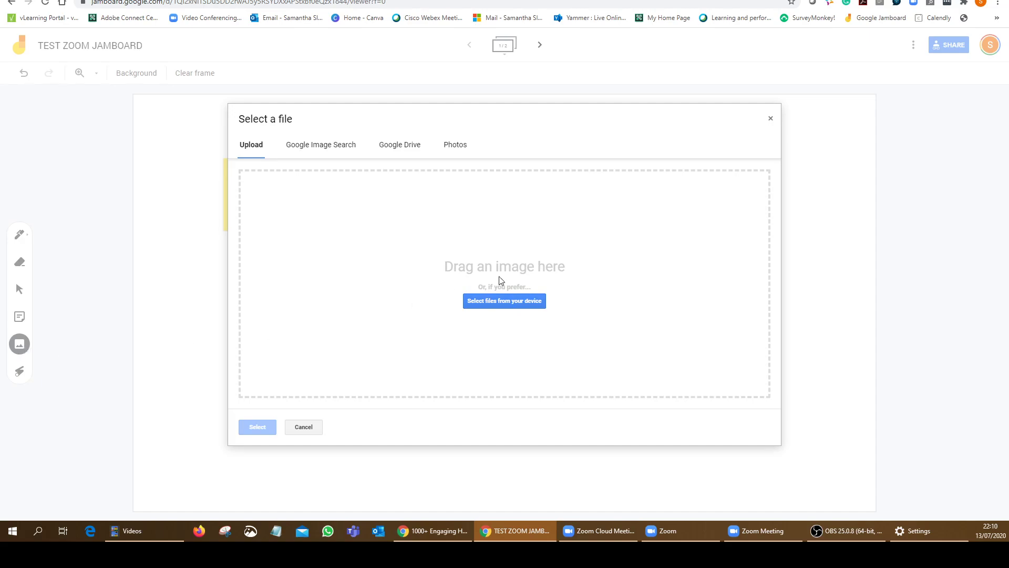
left_click(771, 118)
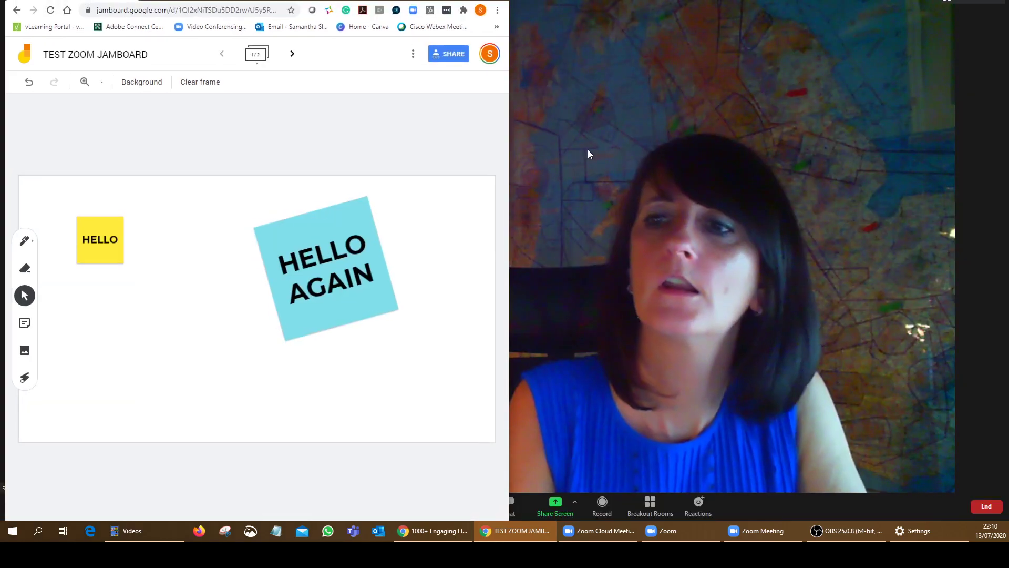
Add the cupcake photo from the Pexels "happy birthday" results to the jam, enlarge it and place it between the two notes.
left_click(465, 520)
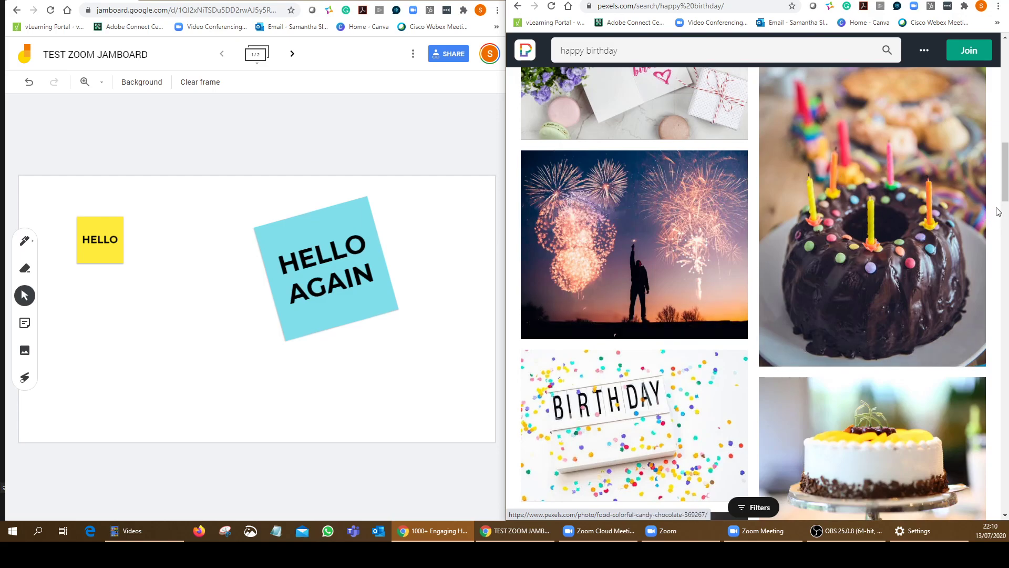
left_click_drag(1004, 170, 1005, 159)
scroll(1004, 137, "up", 5)
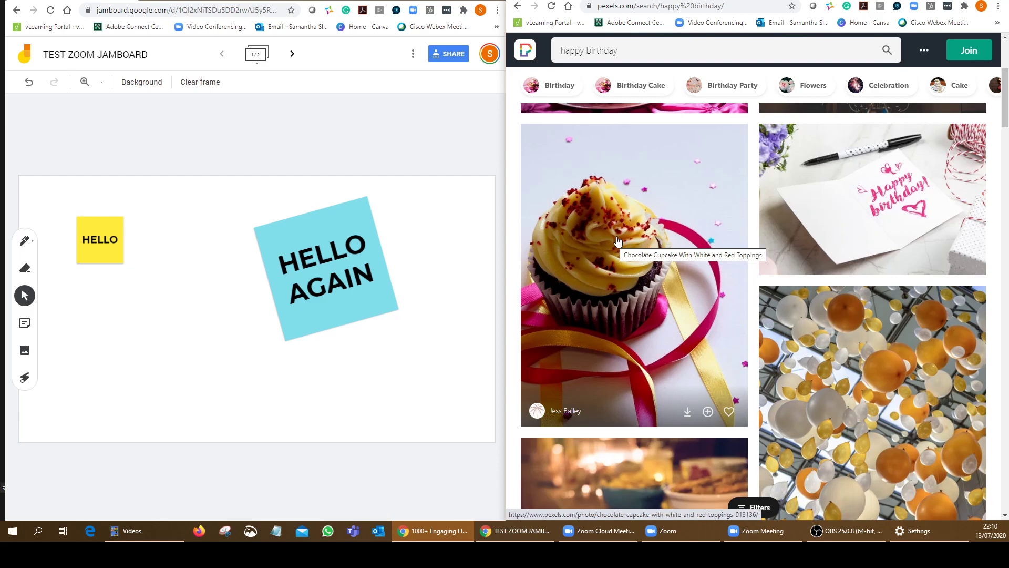
left_click_drag(618, 241, 312, 297)
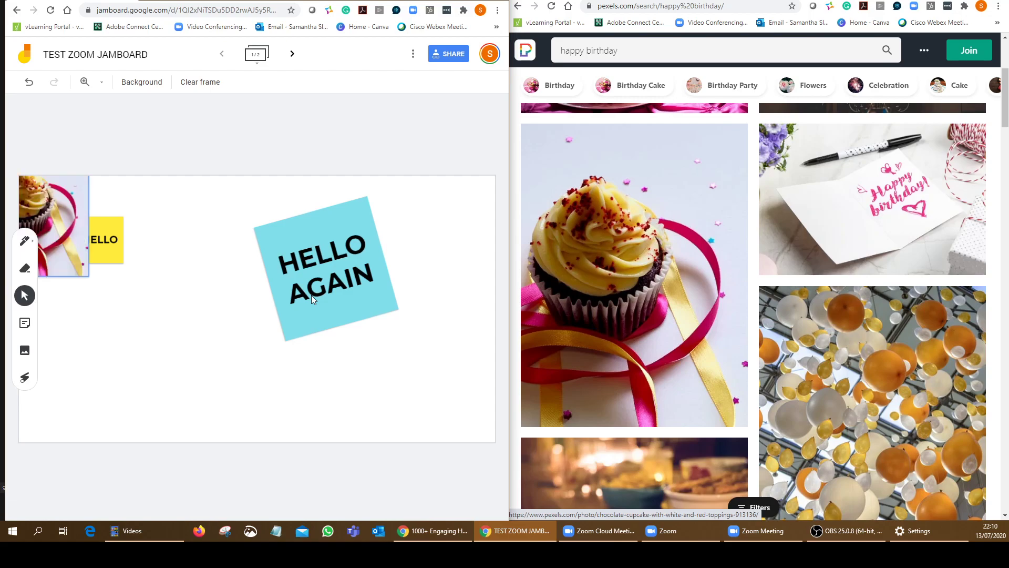
left_click_drag(109, 357, 81, 389)
left_click_drag(159, 338, 227, 324)
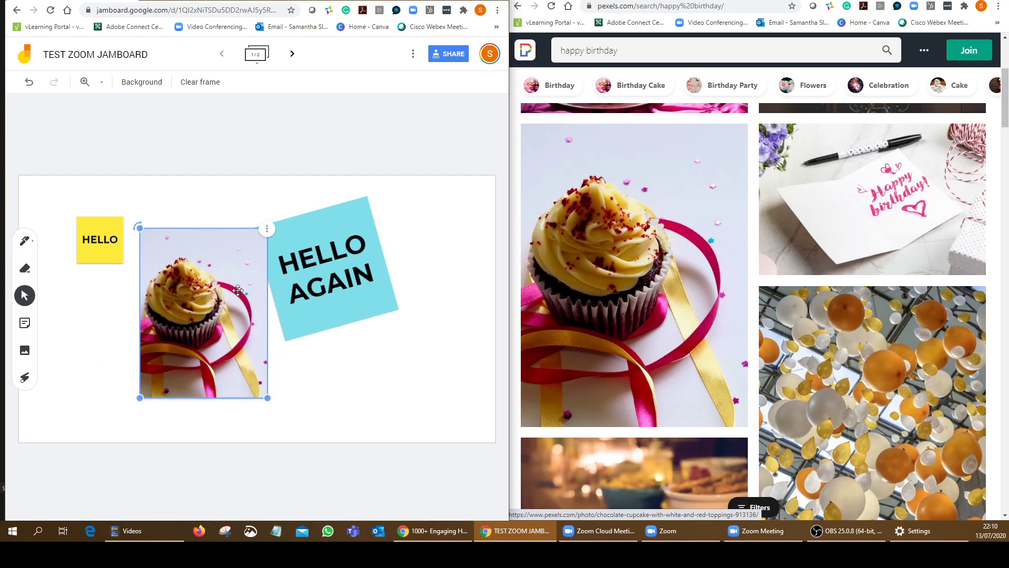
Review the image upload options again, close the picker and maximize the Jamboard window.
left_click(24, 355)
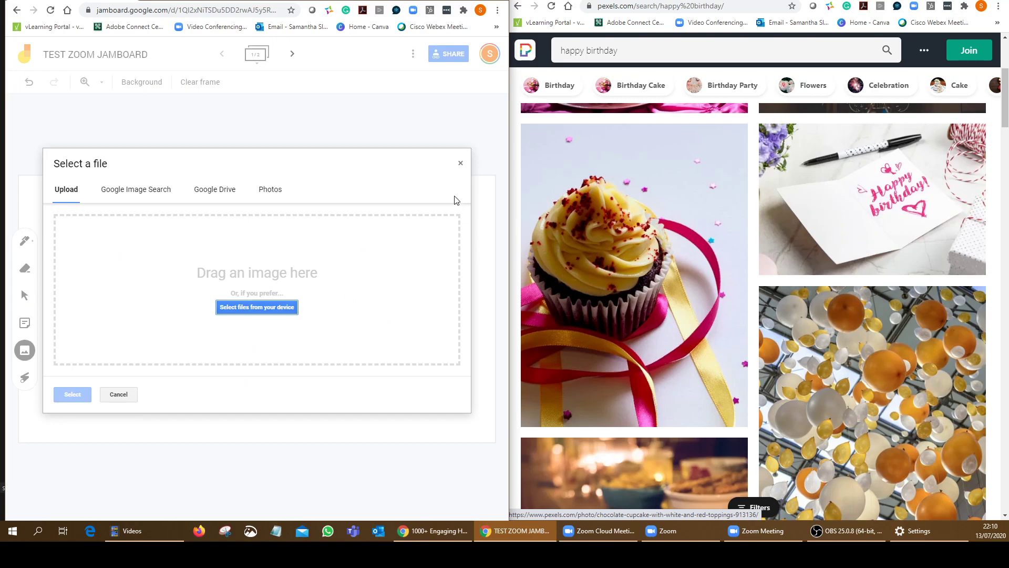
left_click(461, 164)
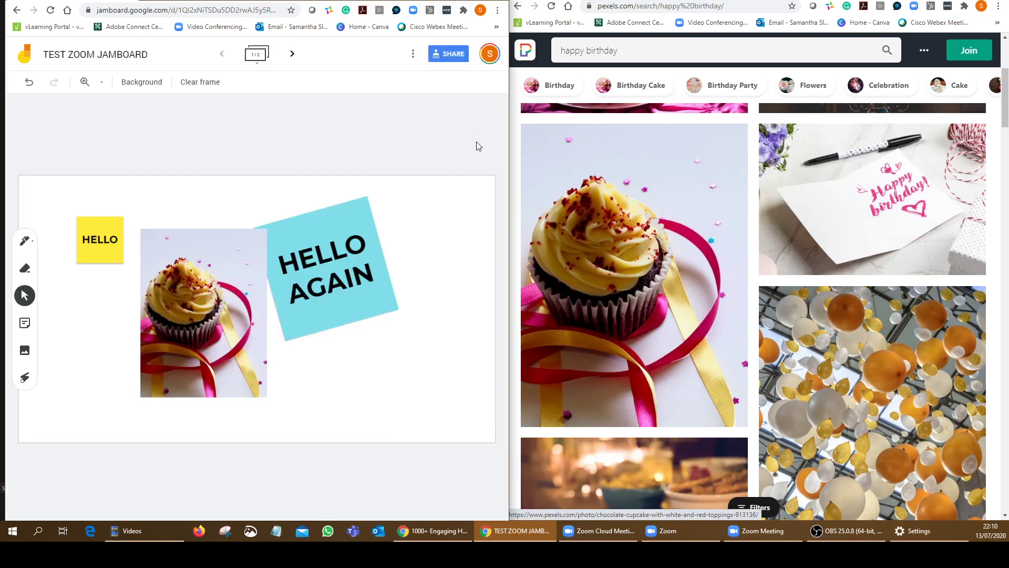
left_click(464, 1)
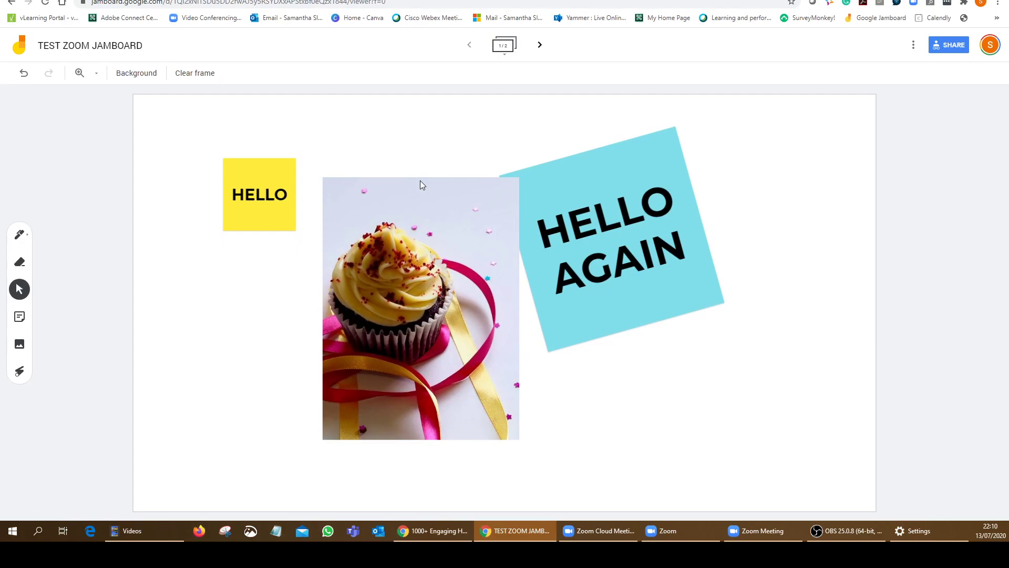
Go to the second frame, add the "Happy birthday!" card photo from Pexels to it and maximize the jam window.
left_click(539, 47)
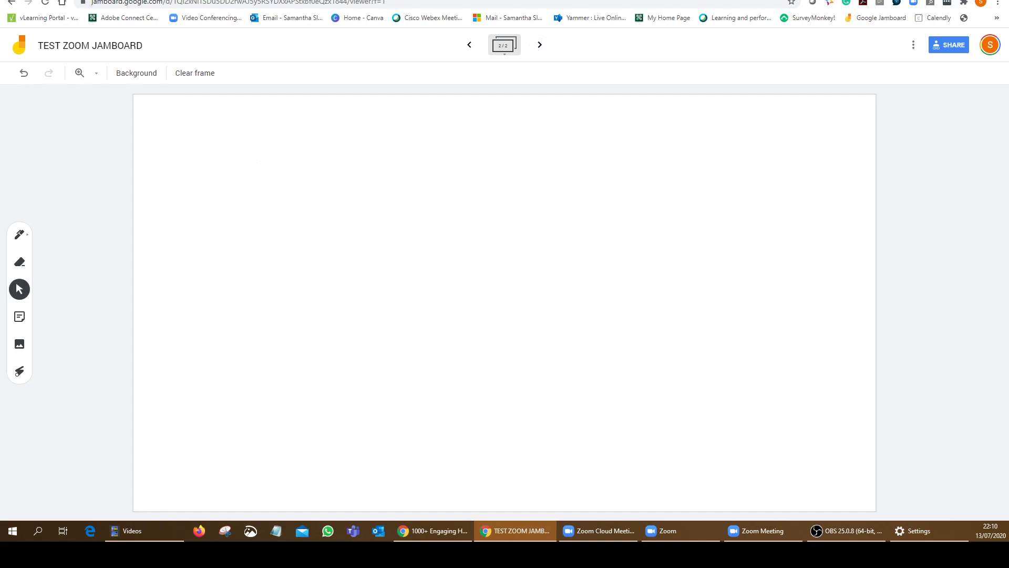
key("super+Down")
left_click_drag(905, 236, 364, 332)
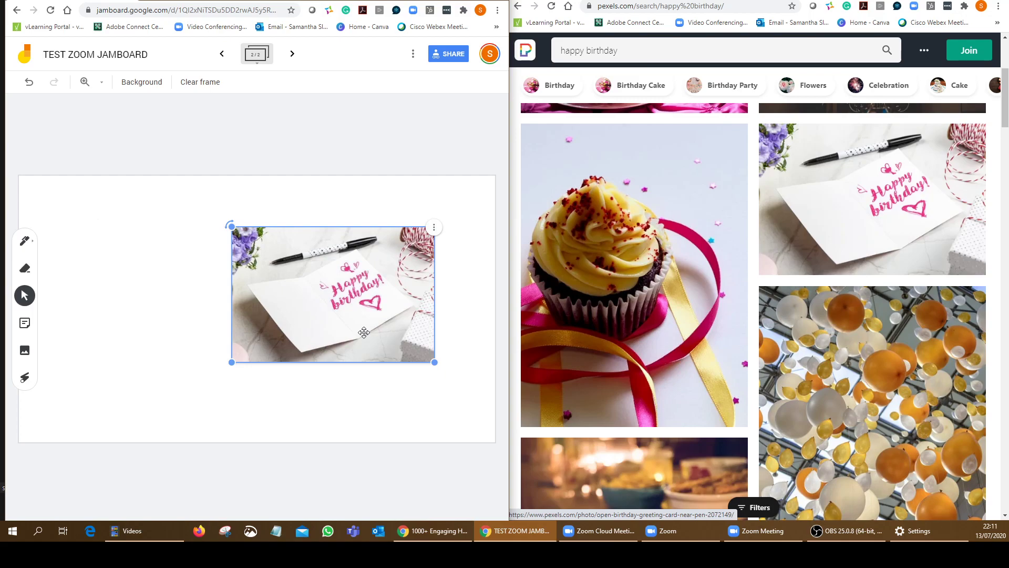
left_click(472, 0)
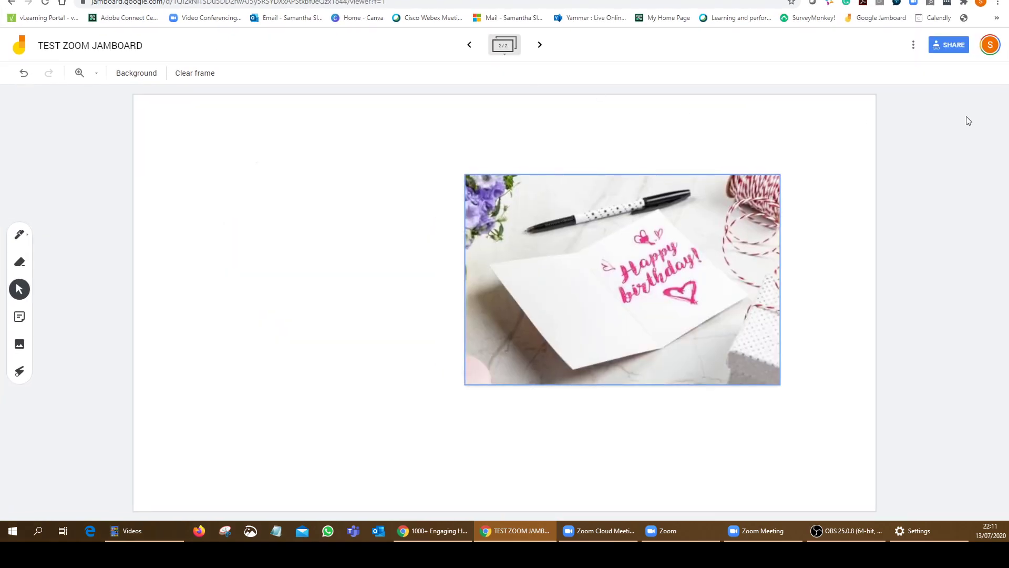
Open the jam's sharing settings and review the collaborator's permission choices, keeping the Editor role.
left_click(951, 46)
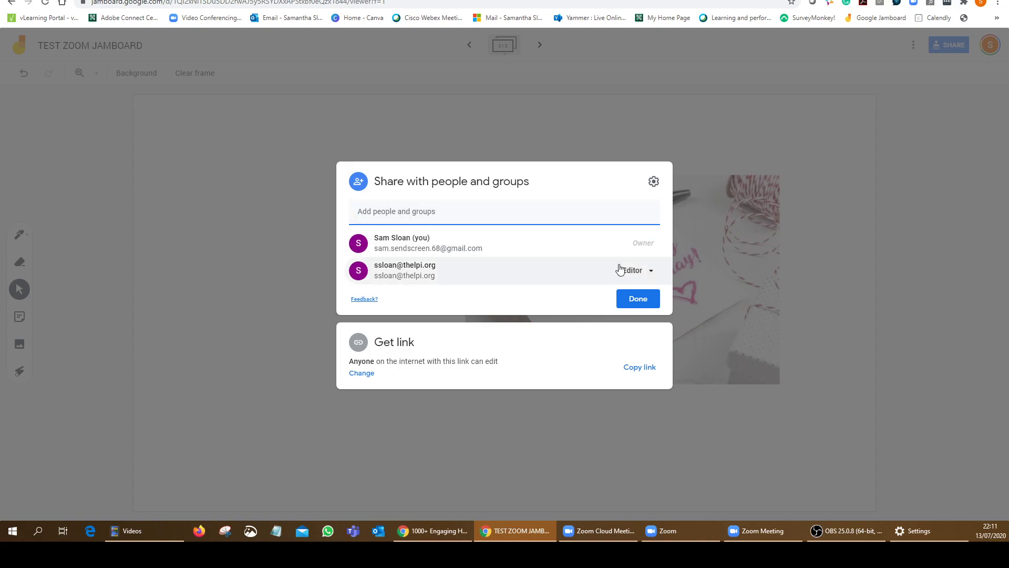
left_click(651, 272)
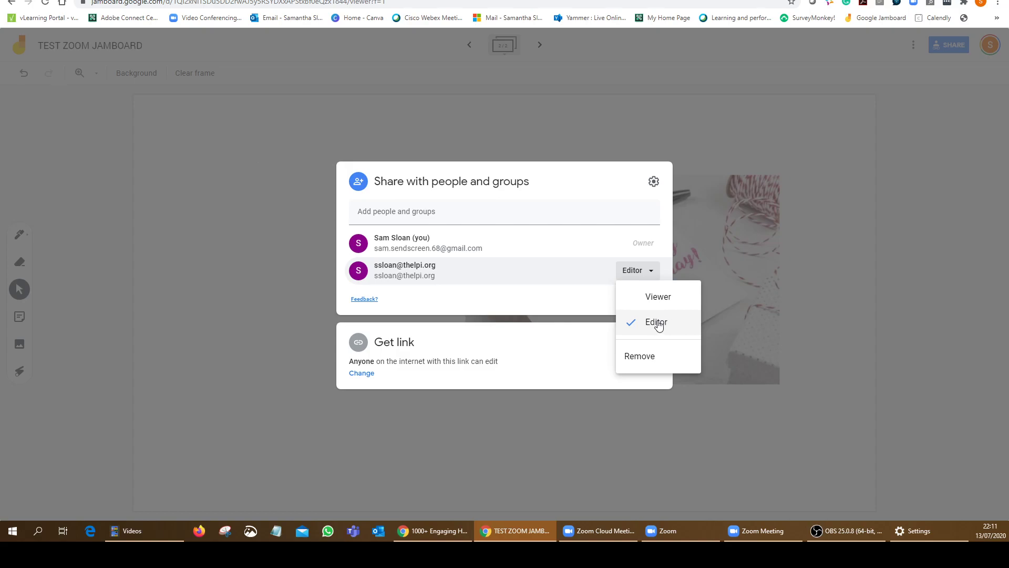
left_click(627, 318)
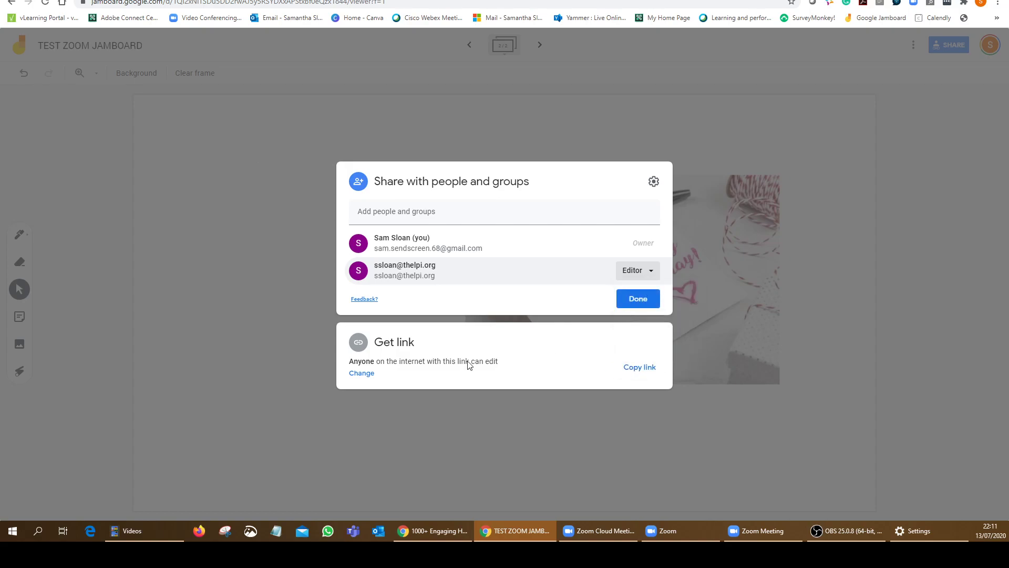
Review the access options for the jam's link, keep Editor for anyone with the link, and close the sharing settings.
left_click(362, 373)
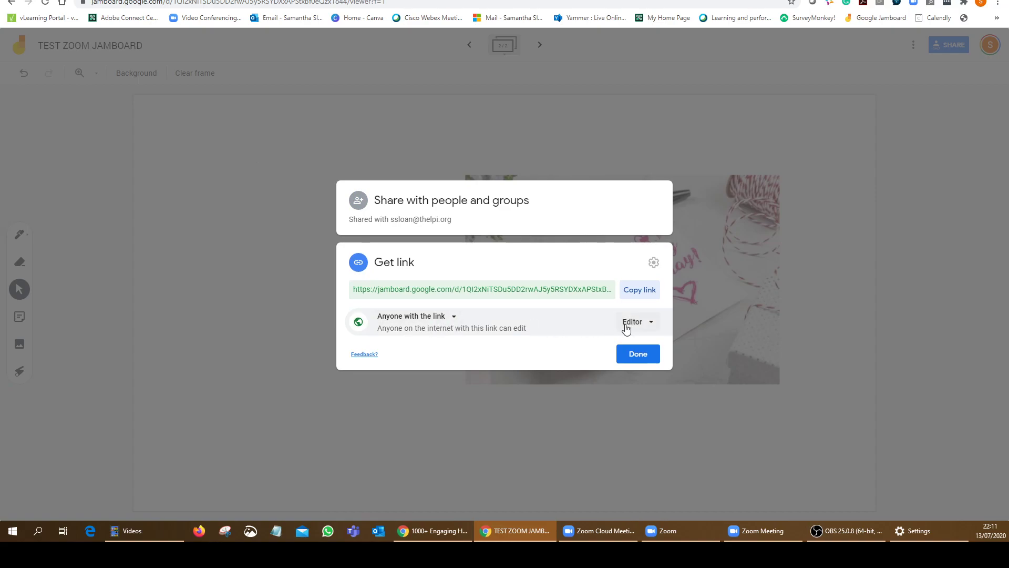
left_click(647, 323)
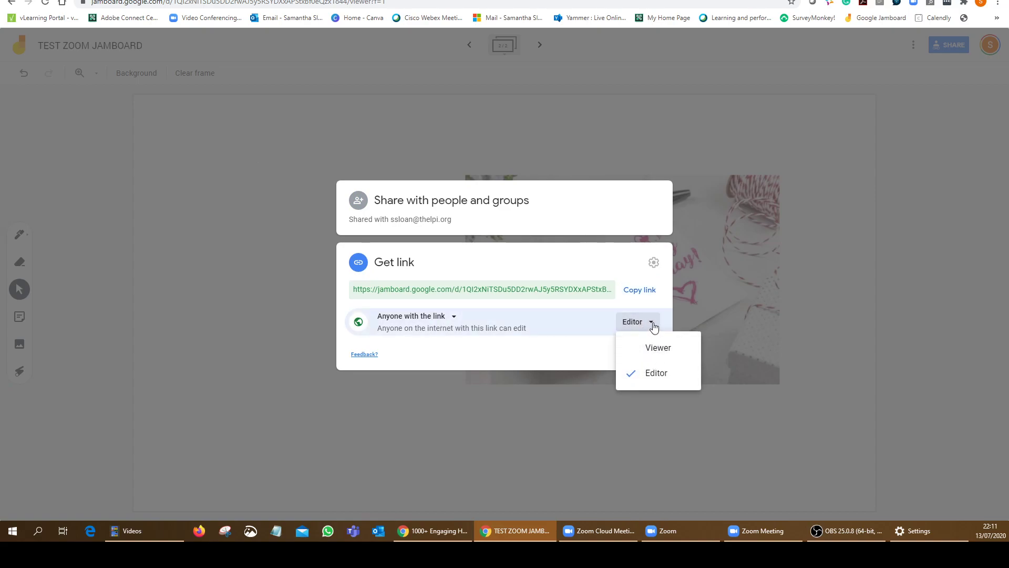
left_click(651, 323)
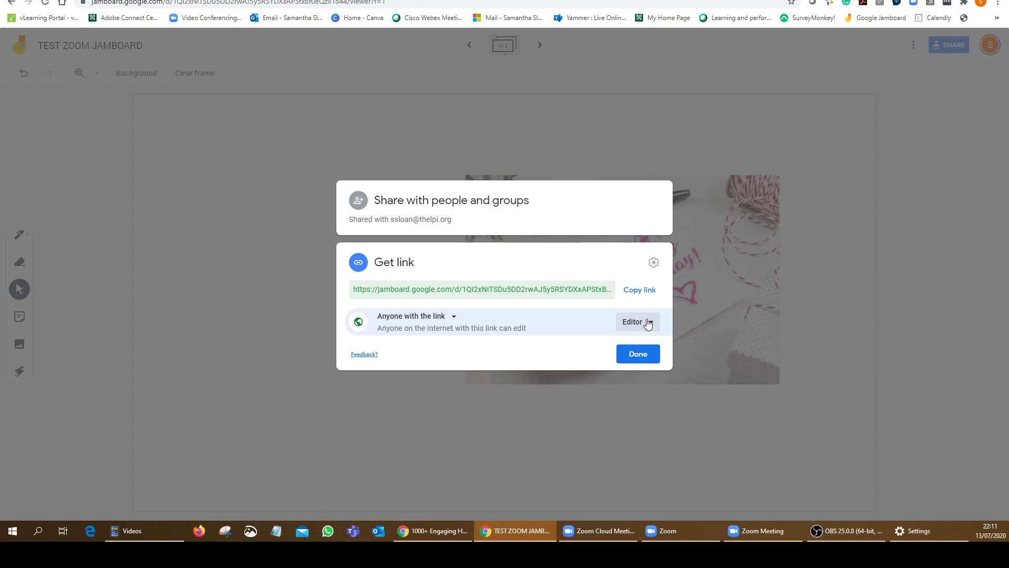
left_click(639, 357)
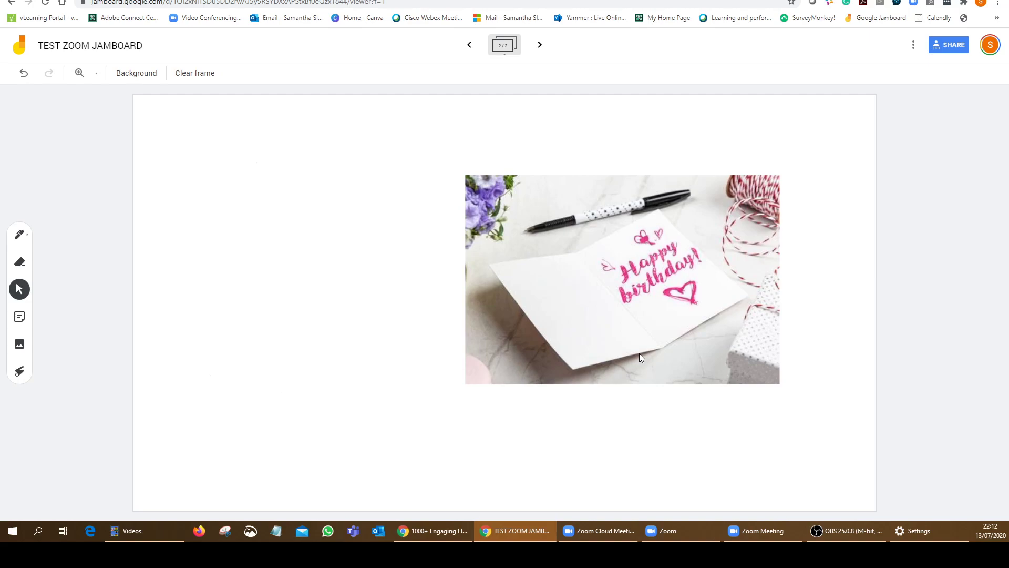
Examine the frame overview to check which frame each collaborator is on, then collapse it.
left_click(499, 53)
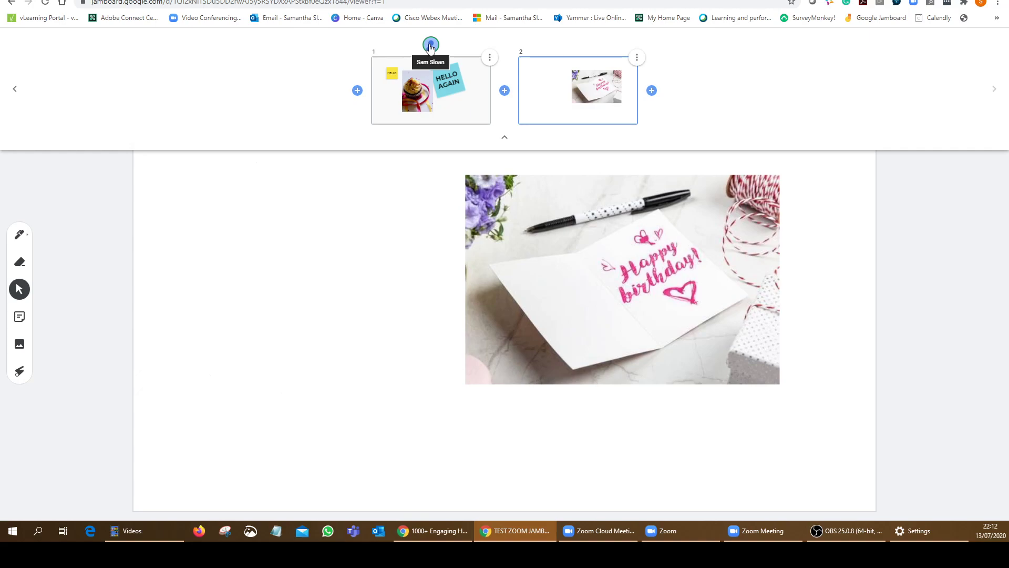
left_click(503, 138)
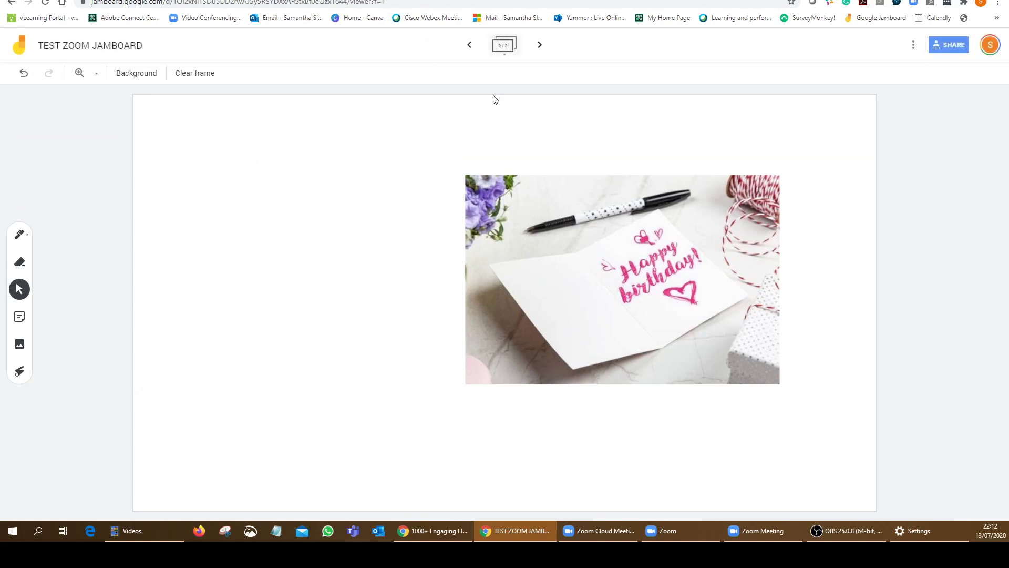
Insert a blank frame before the first one, delete it again and collapse the frame overview.
left_click(503, 53)
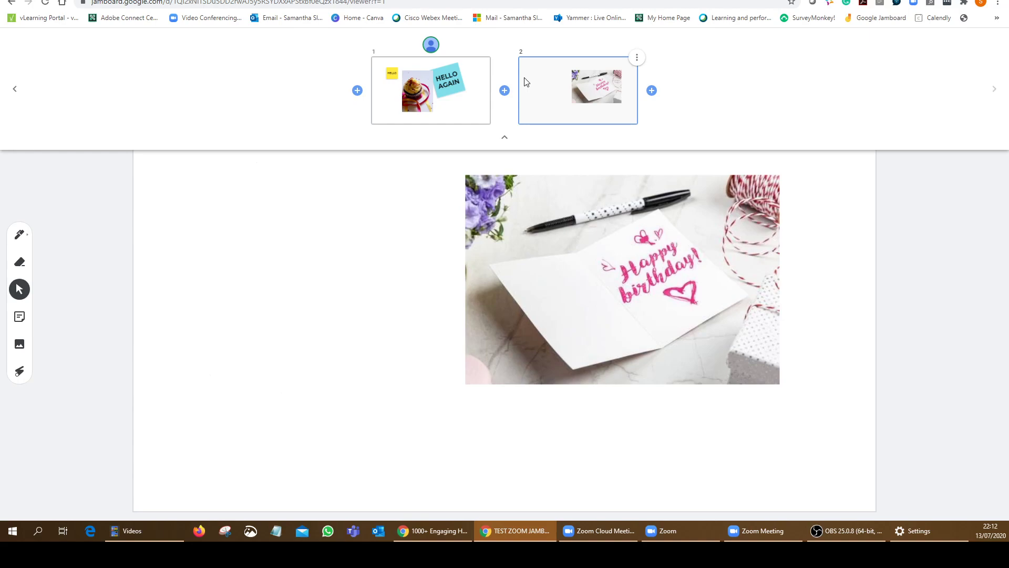
left_click(358, 90)
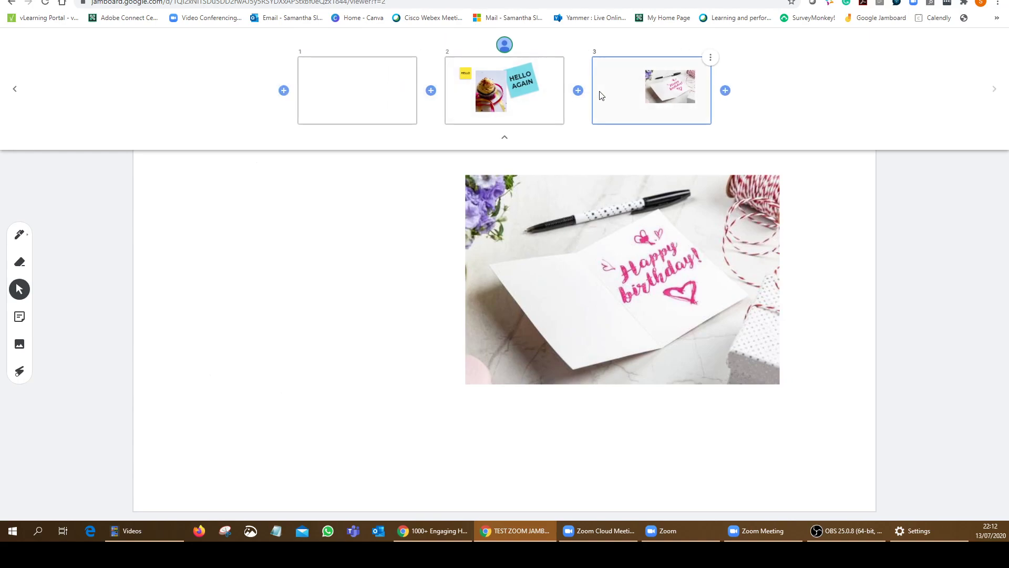
left_click(416, 58)
left_click(405, 79)
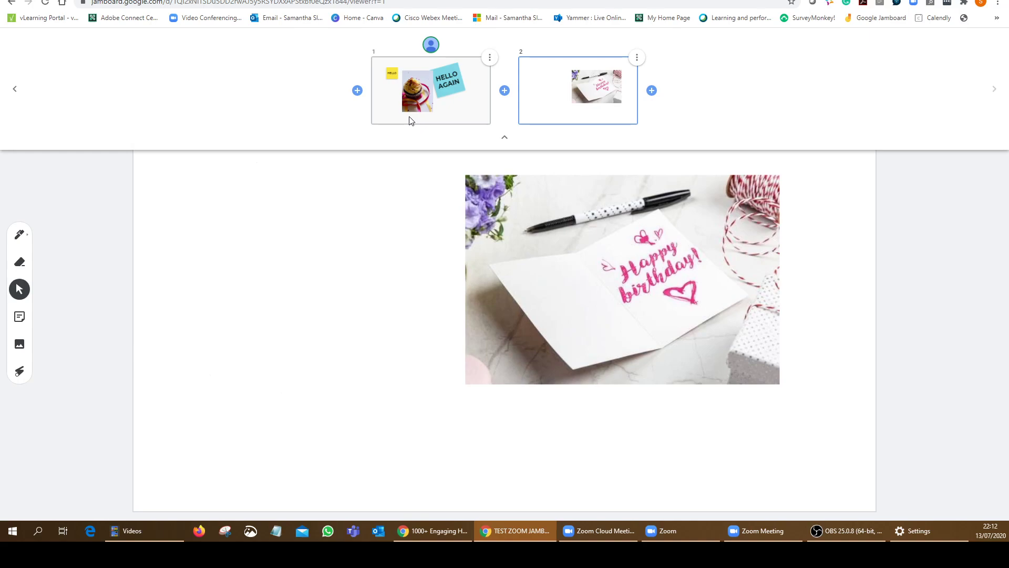
left_click(504, 137)
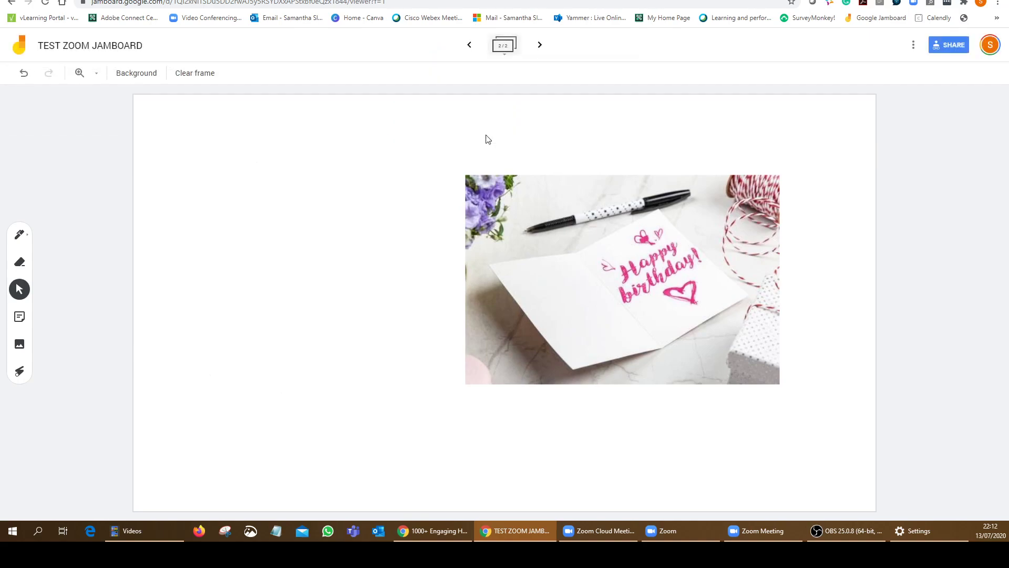
Review the jam's additional options for renaming, downloading, saving, removing and copying without choosing one.
left_click(915, 46)
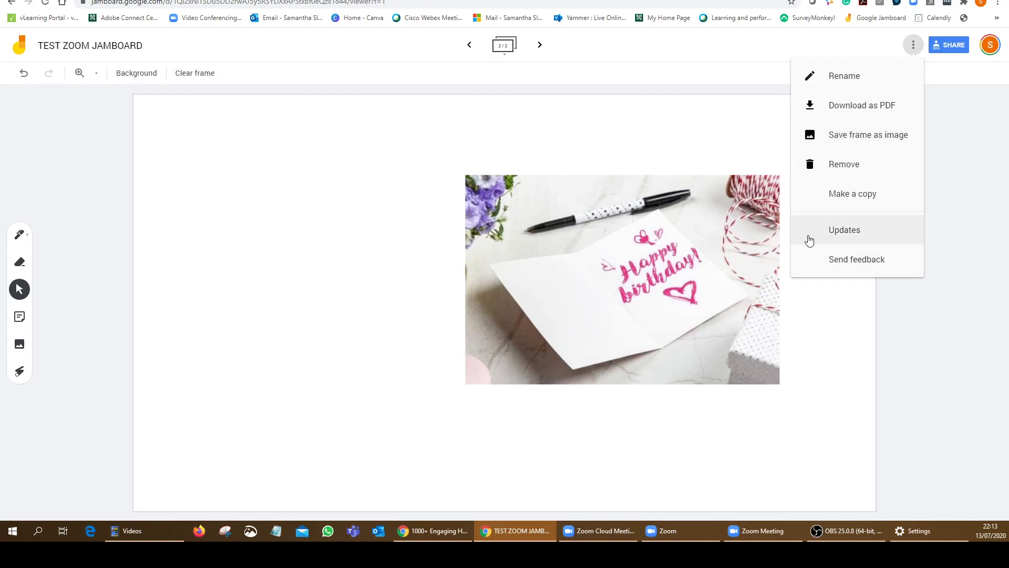
left_click(352, 232)
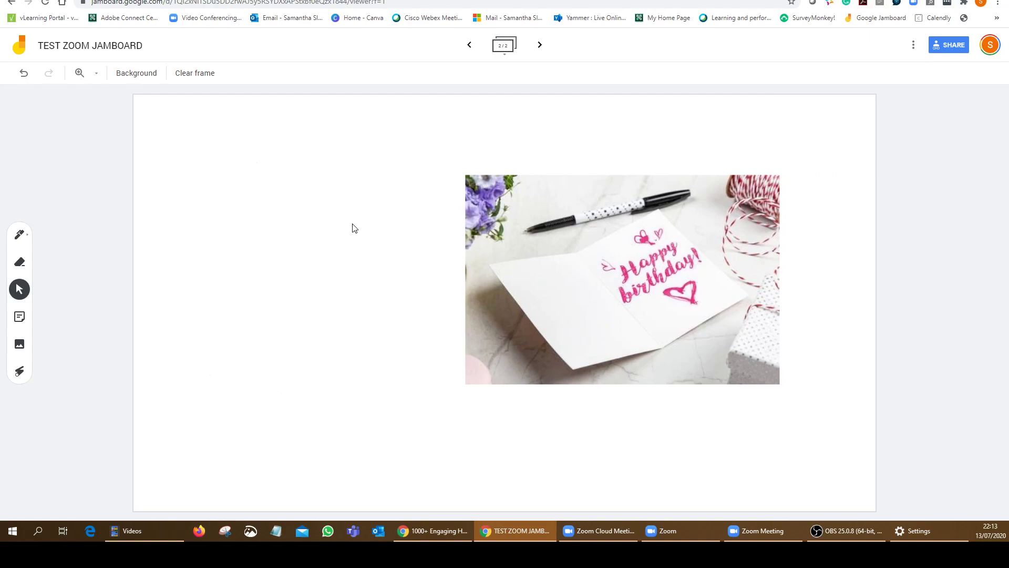
Sweep the laser pointer horizontally across the upper part of the second frame, then return to the Select tool.
left_click(19, 371)
mouse_move(228, 225)
left_mouse_down()
mouse_move(309, 137)
mouse_move(414, 318)
mouse_move(646, 342)
mouse_move(676, 322)
mouse_move(575, 268)
mouse_move(626, 235)
mouse_move(723, 247)
mouse_move(670, 229)
left_mouse_up()
left_click(19, 289)
Switch to the Zoom meeting, share the TEST ZOOM JAMBOARD window with participants and go to the jam's first frame.
left_click(763, 530)
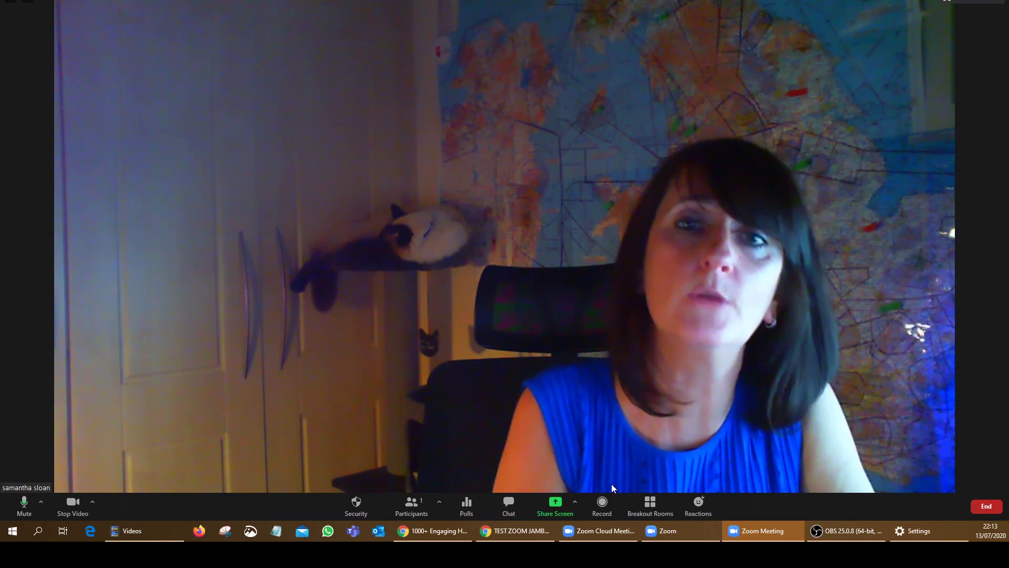
left_click(559, 505)
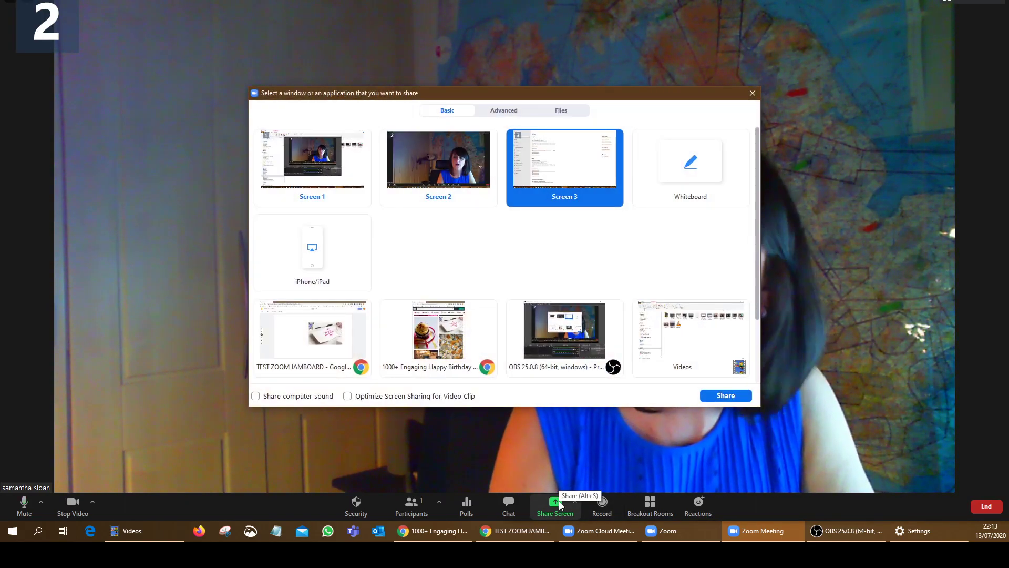
left_click(330, 347)
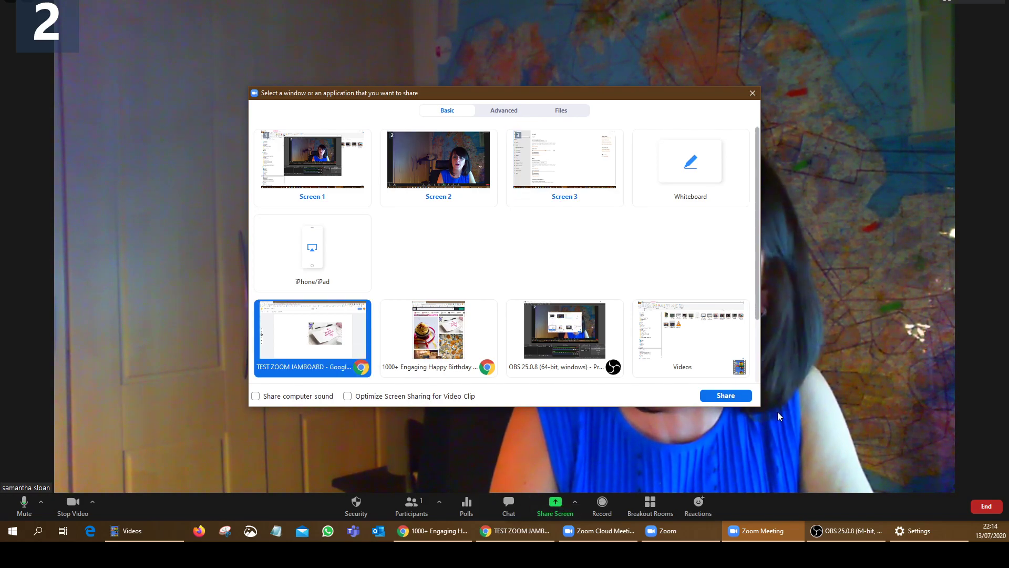
left_click(726, 395)
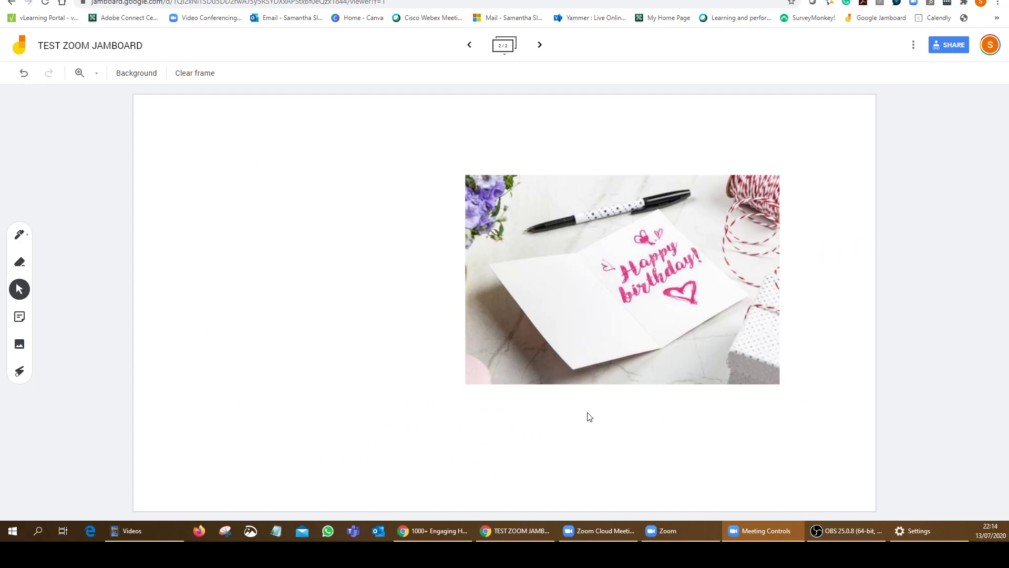
left_click(469, 44)
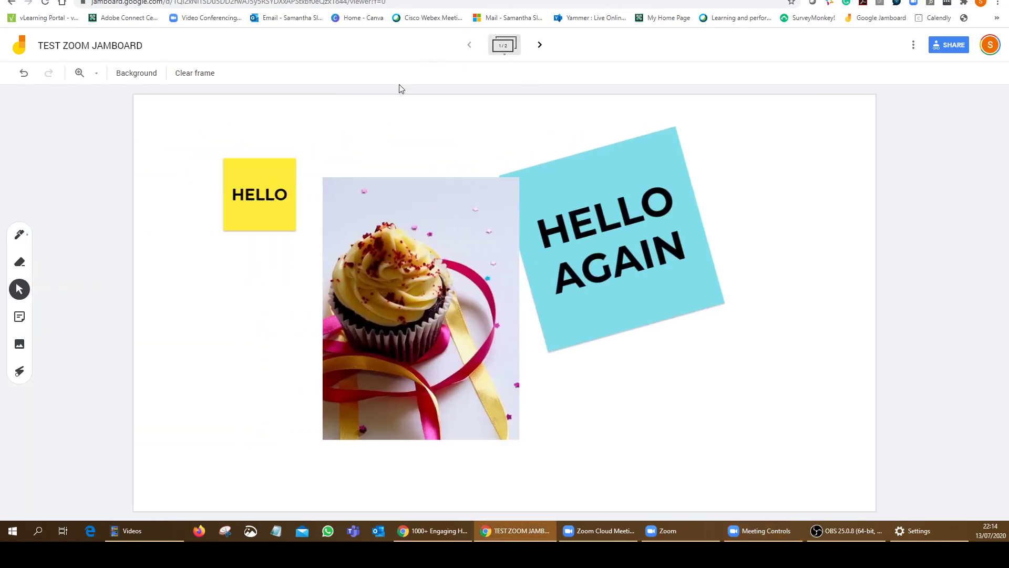